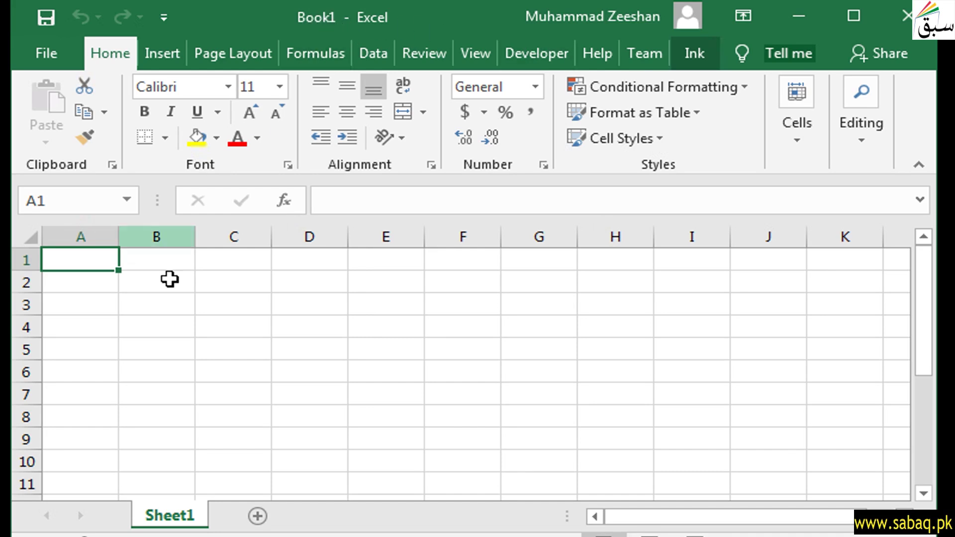
- Insert a new worksheet, Sheet2, next to the Sheet1 tab in Book1
click(169, 326)
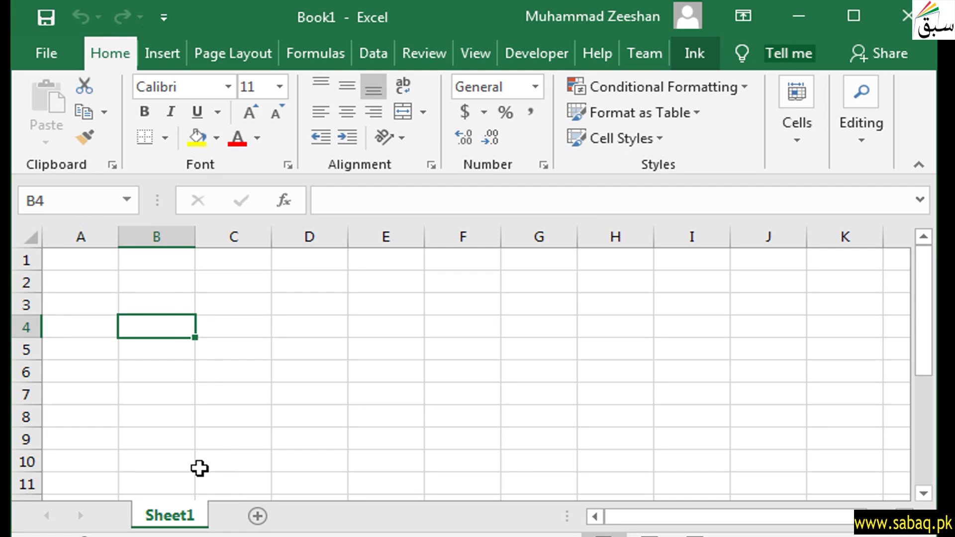
click(444, 423)
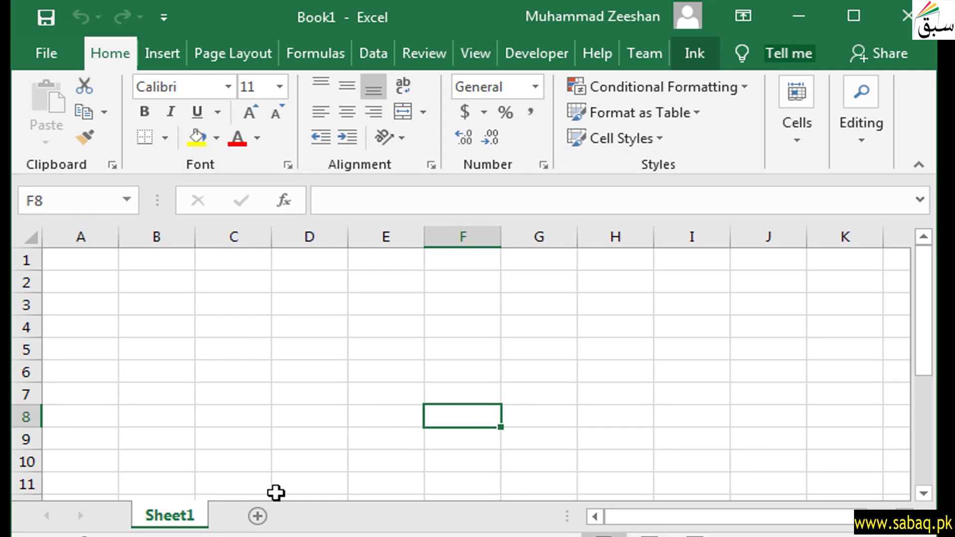
click(258, 516)
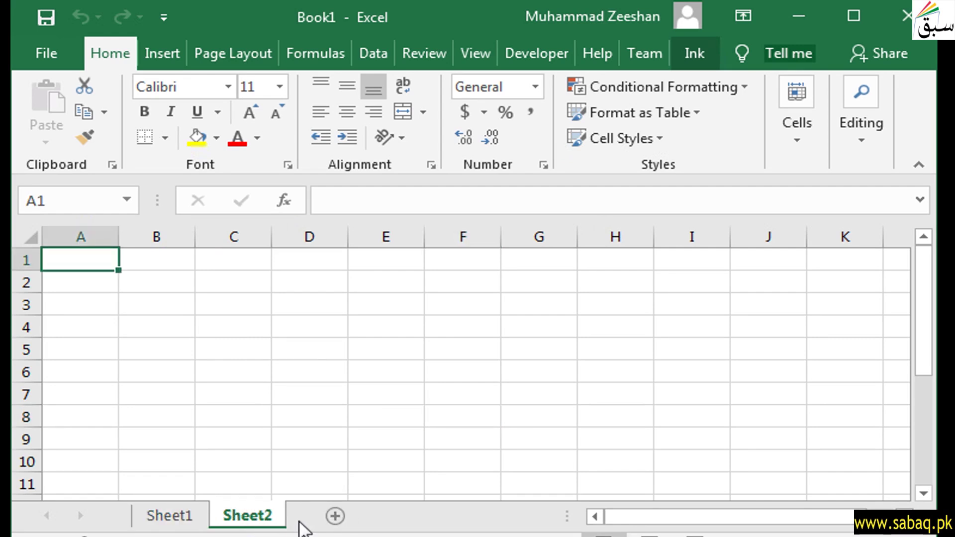
- Back on Sheet1, enter the value 45 in cell D4
click(166, 517)
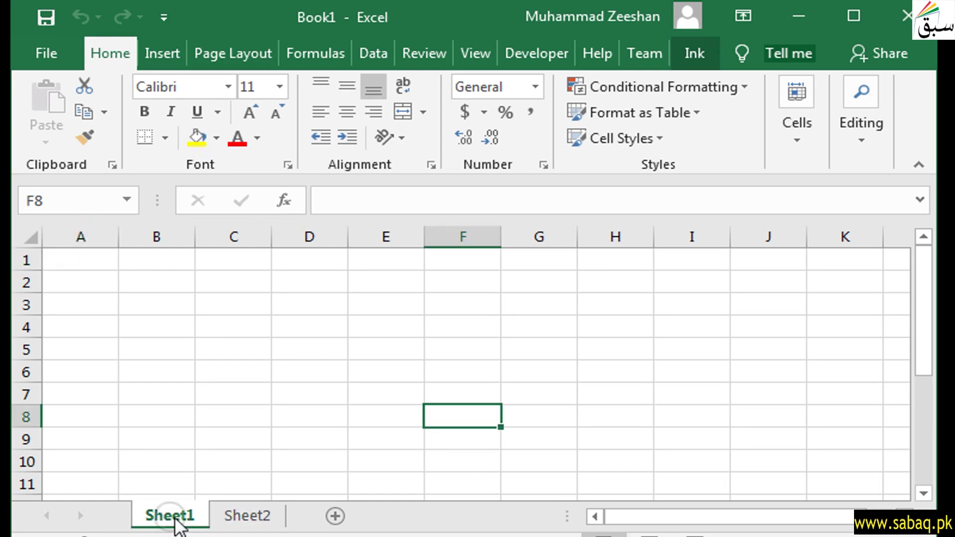
click(186, 408)
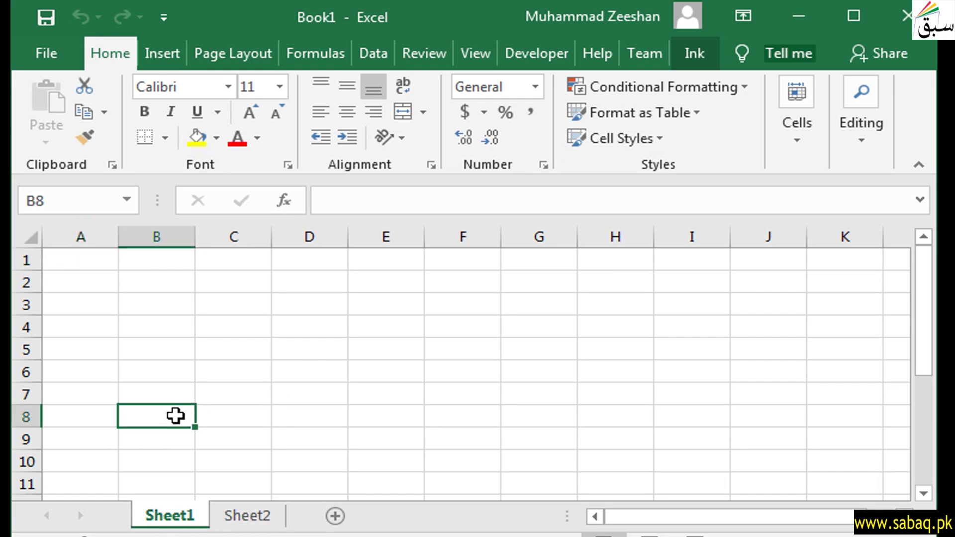
click(314, 322)
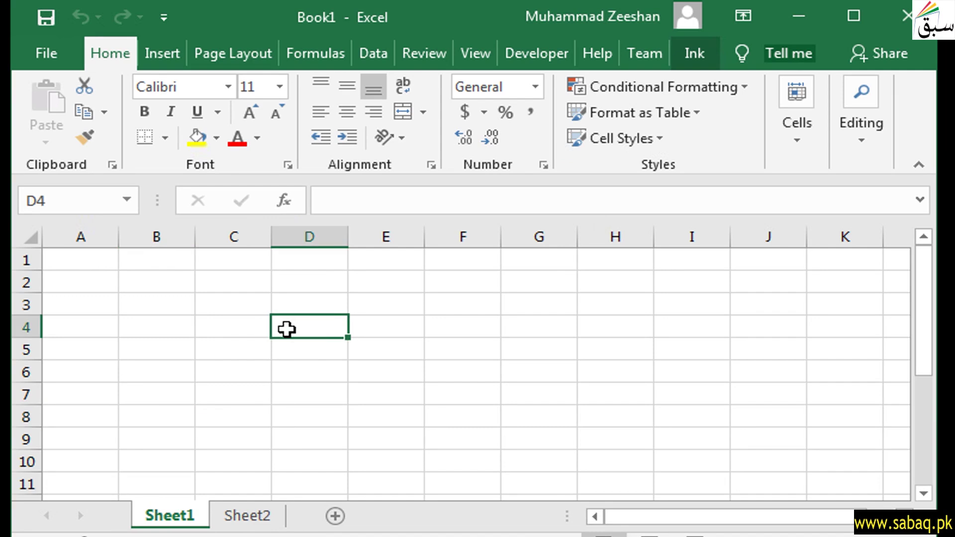
click(314, 365)
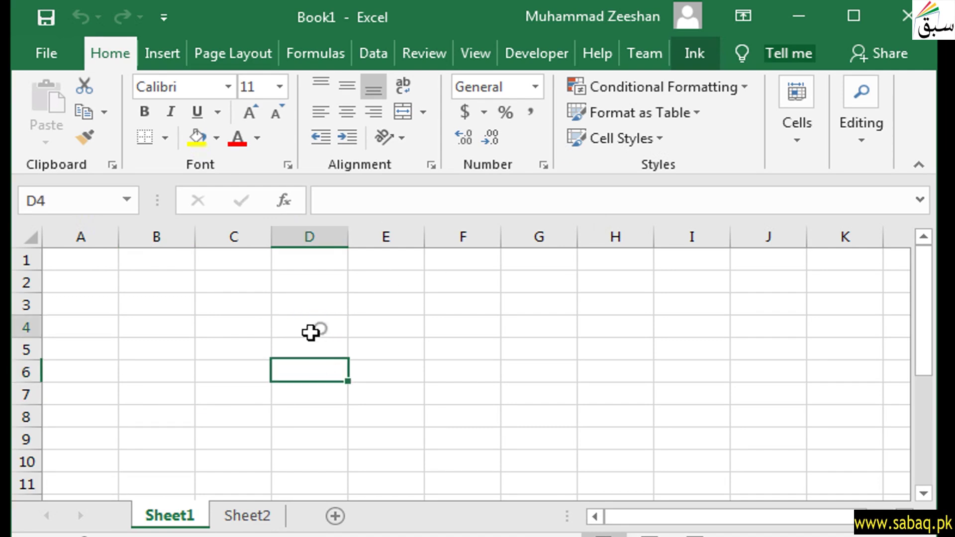
click(313, 331)
double_click(311, 338)
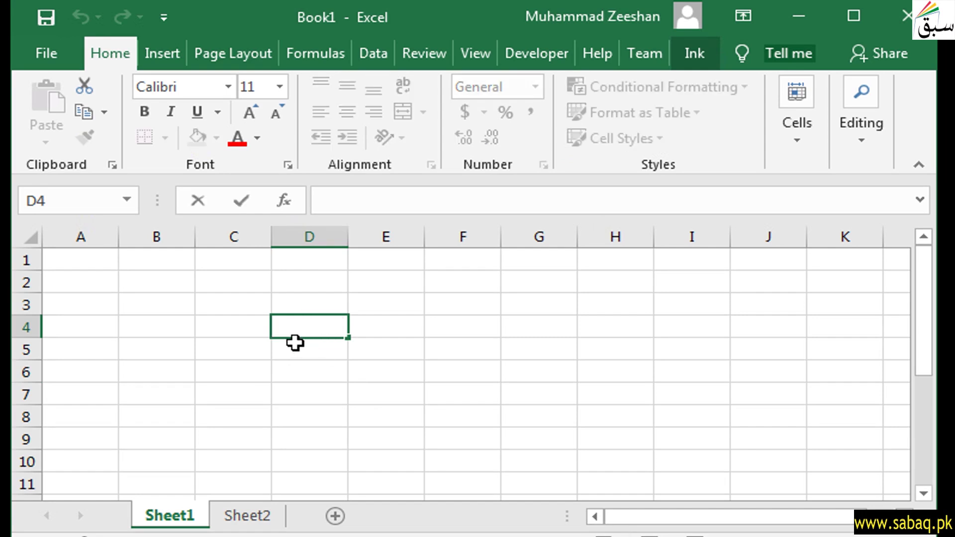
text(45)
click(303, 376)
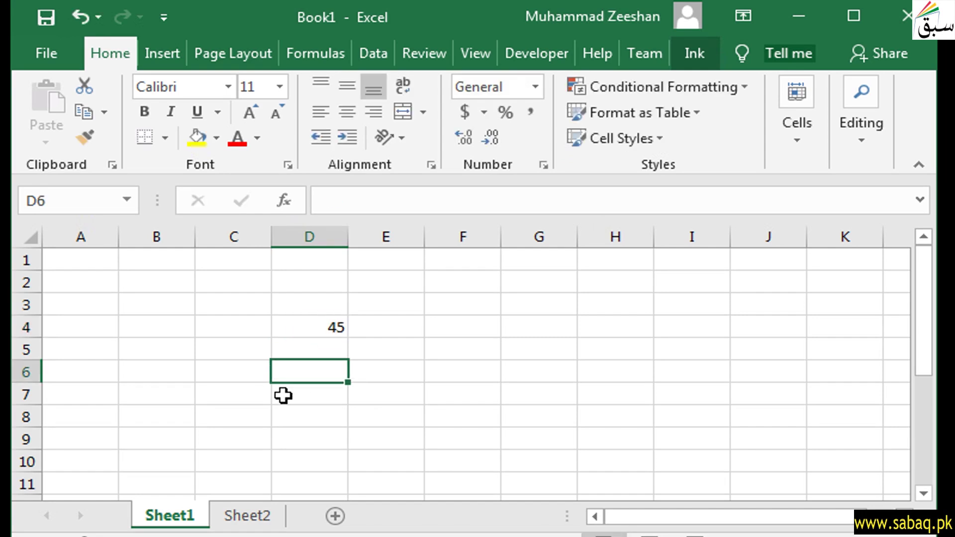
click(319, 329)
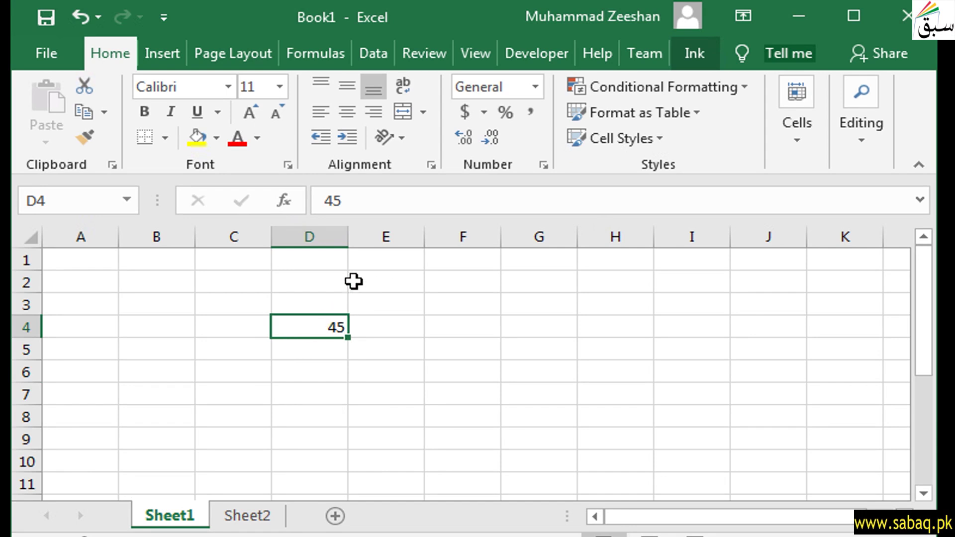
click(321, 234)
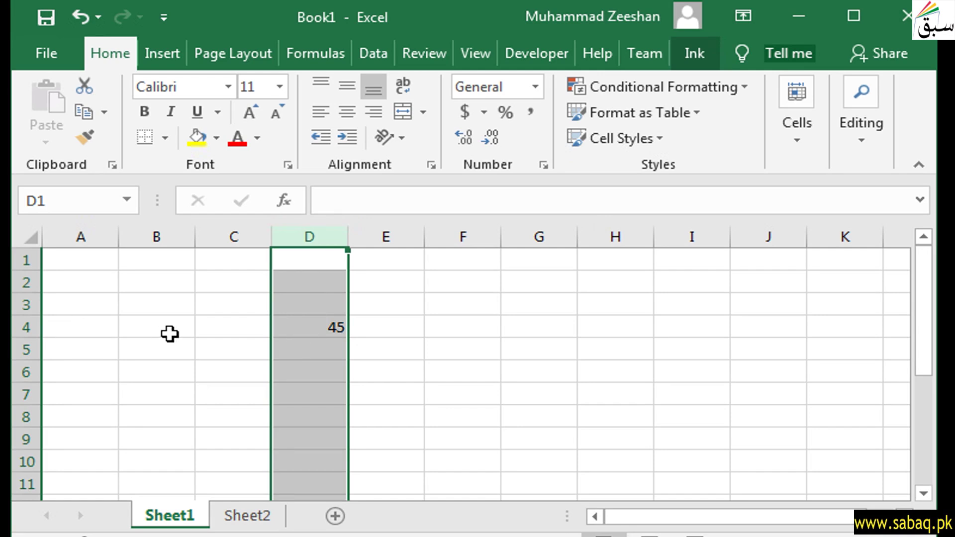
click(336, 329)
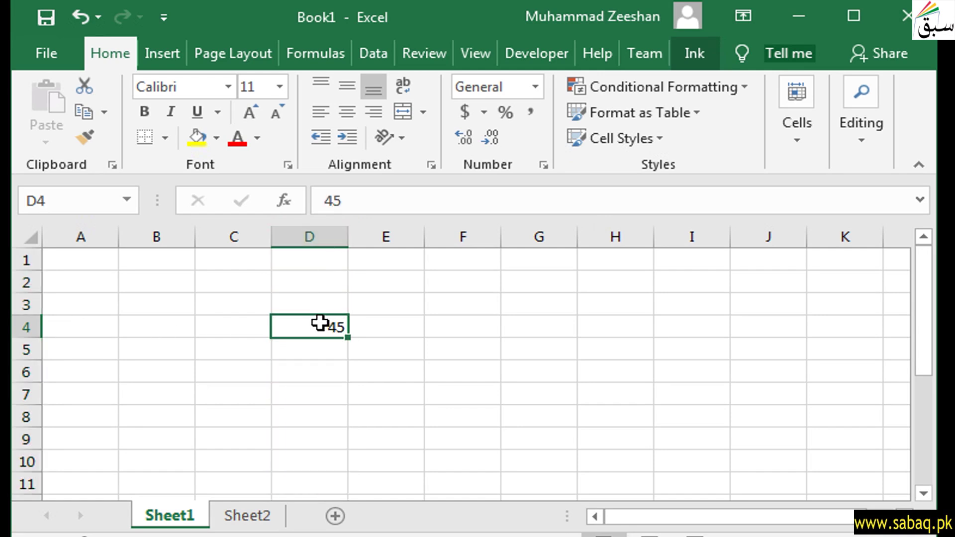
- On Sheet2, enter the value 15 in cell G4
click(267, 518)
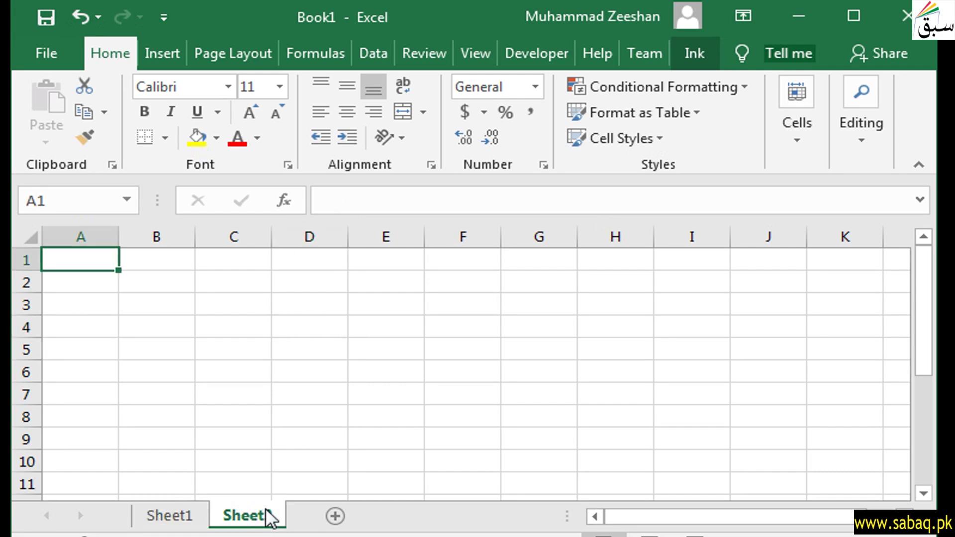
click(486, 367)
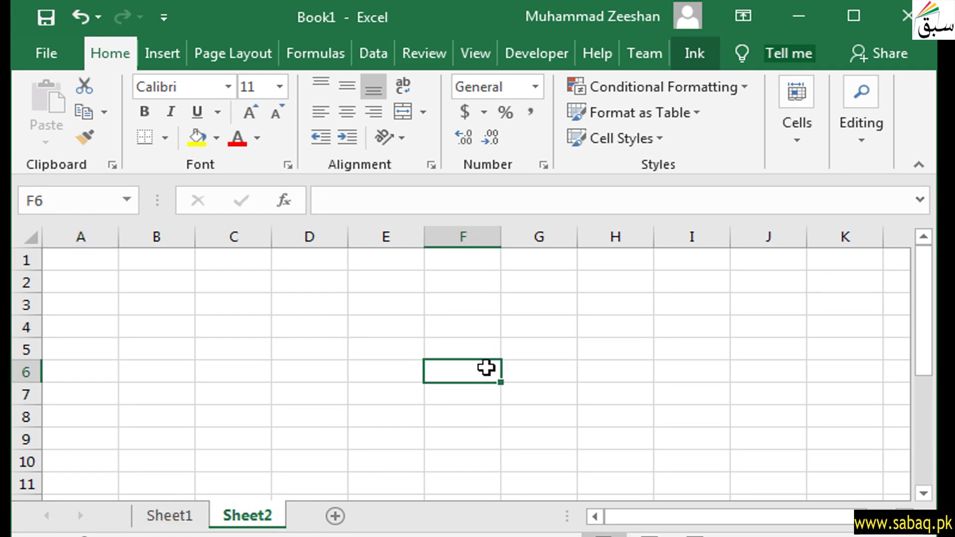
double_click(542, 328)
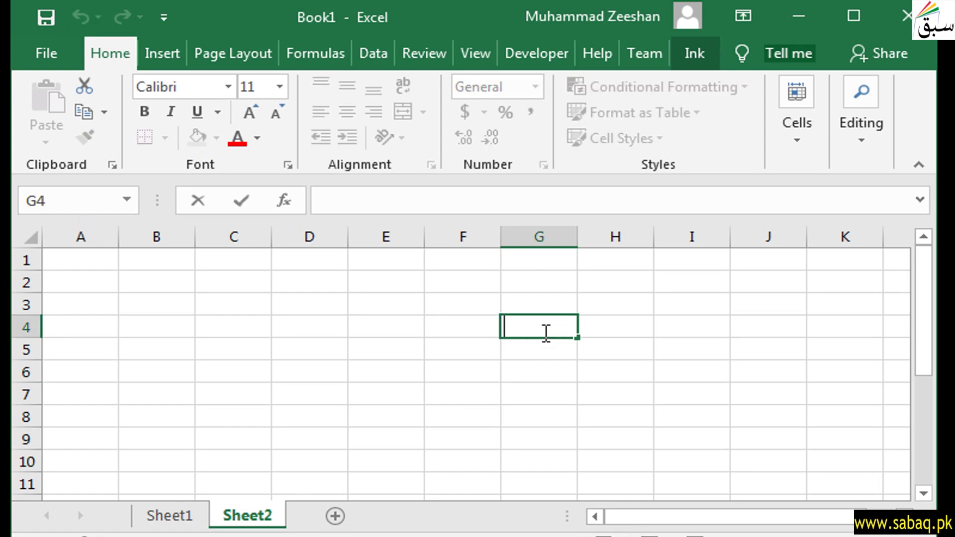
text(15)
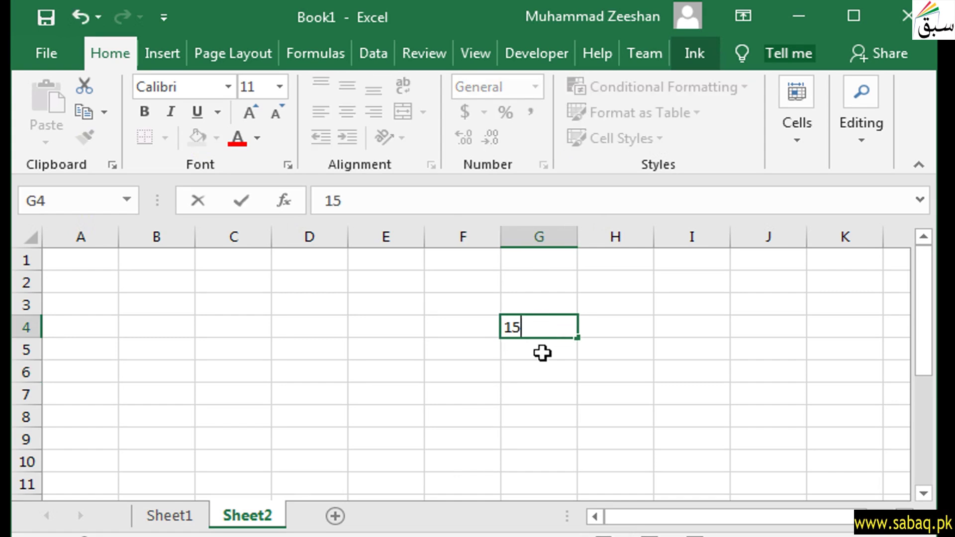
click(536, 374)
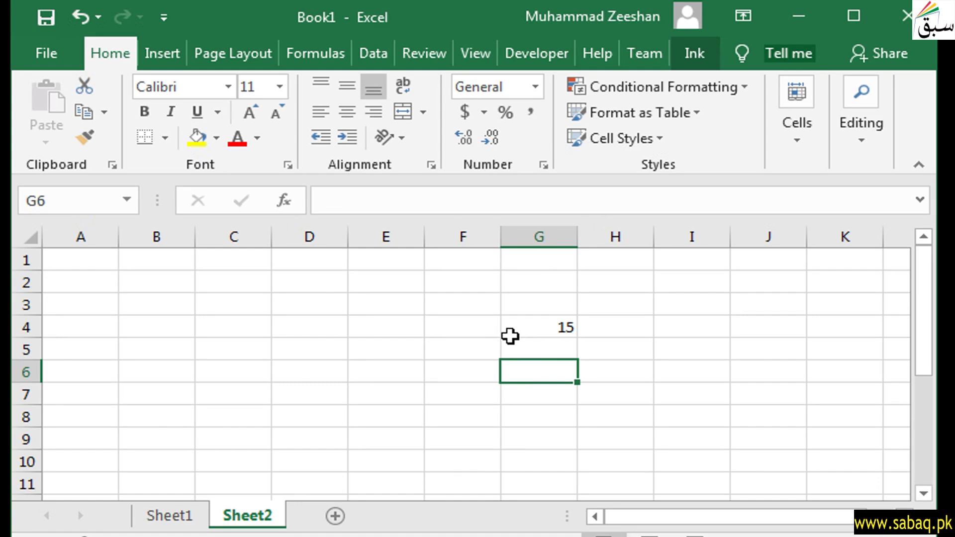
click(548, 225)
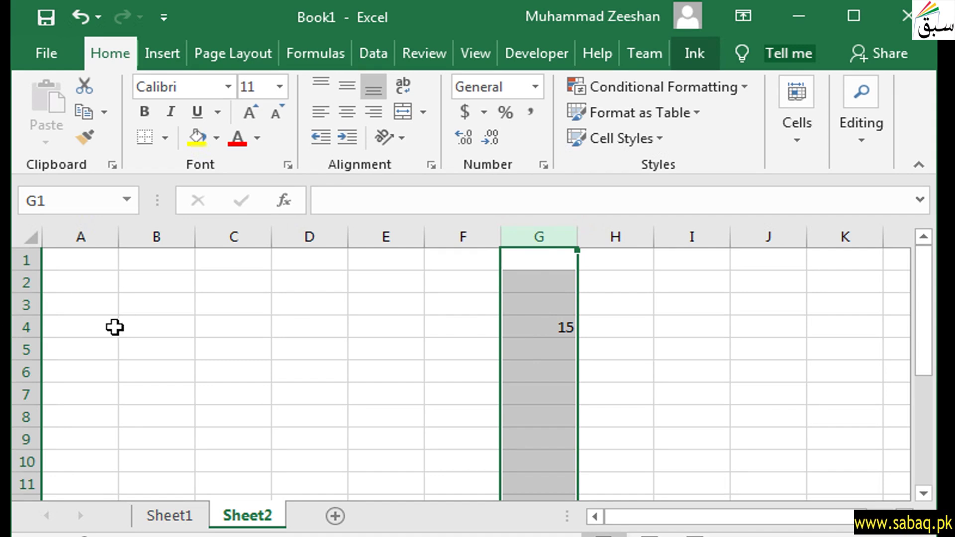
click(544, 330)
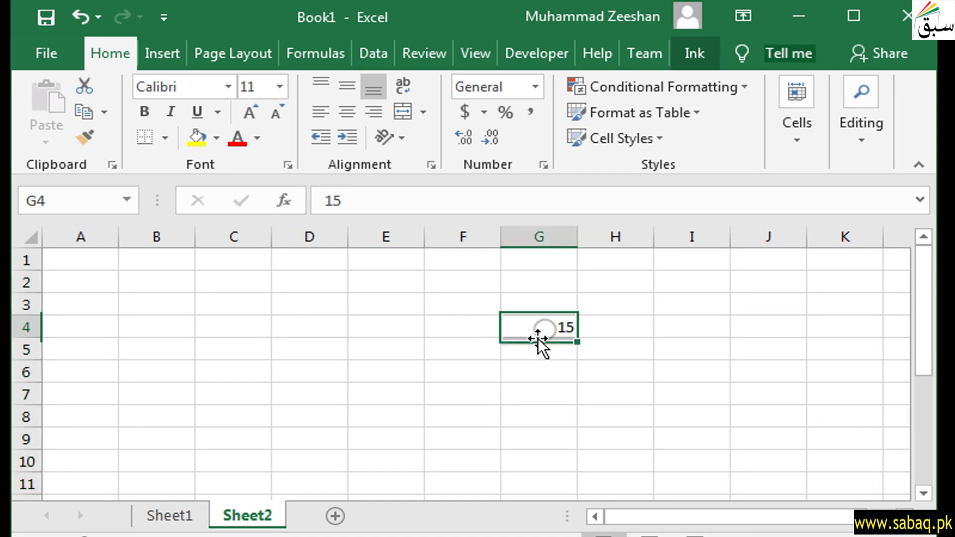
- Compare both sheets' values, ending on Sheet1 with 45 in D4
click(188, 517)
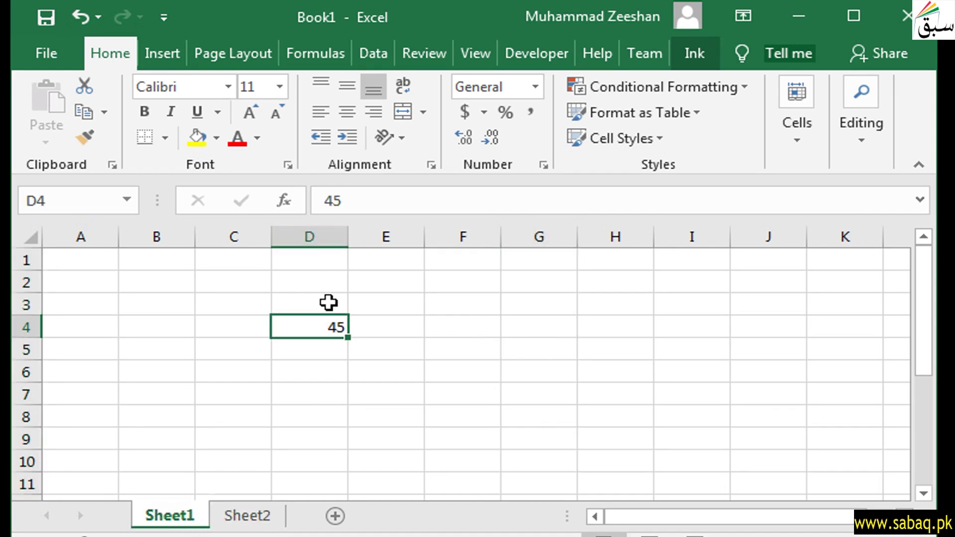
click(232, 521)
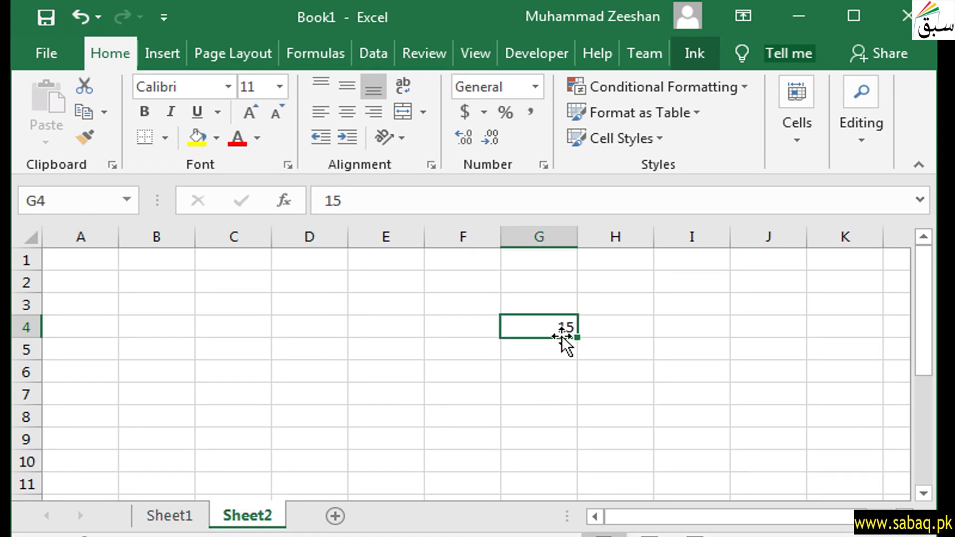
click(193, 520)
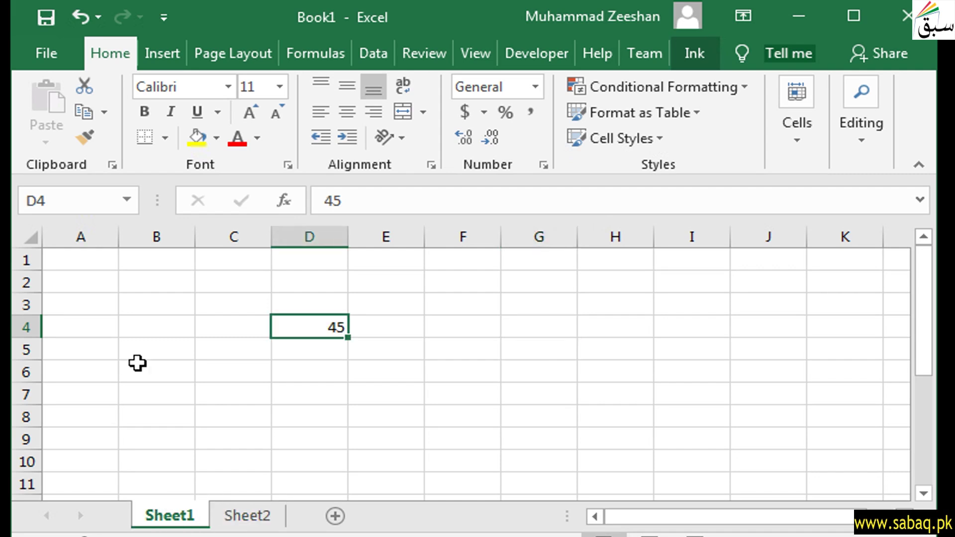
click(244, 417)
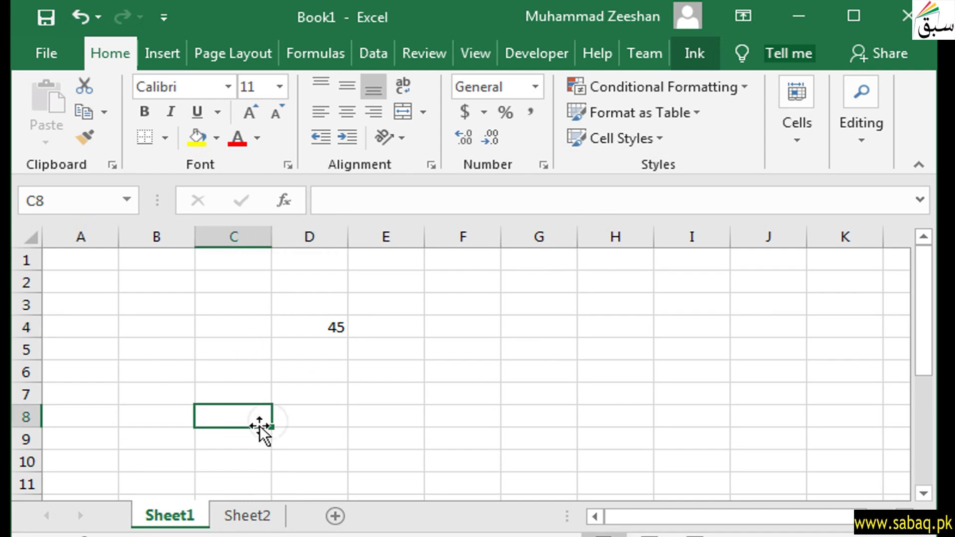
- Enter the cross-sheet formula =D4+Sheet2!G4 in Sheet1 cell C7, returning 60
click(236, 394)
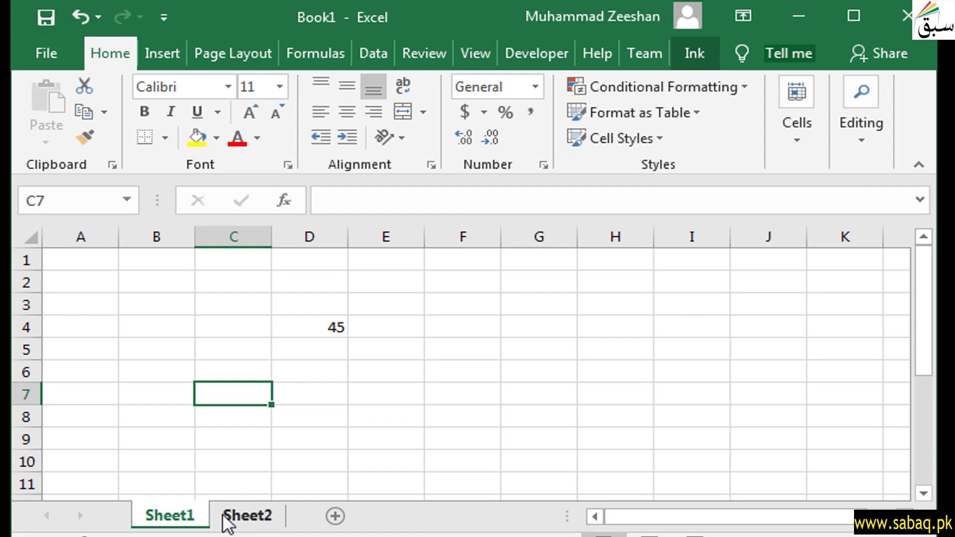
double_click(237, 399)
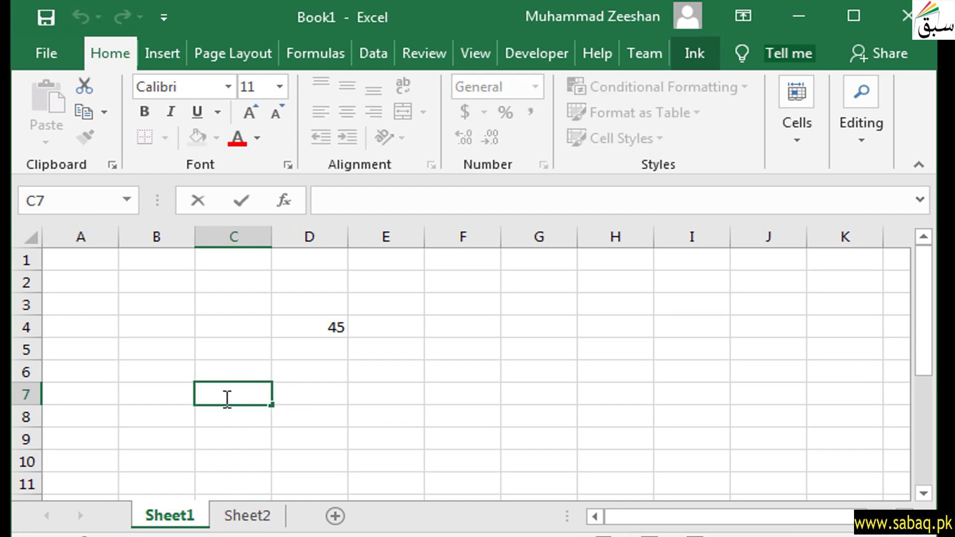
text(=)
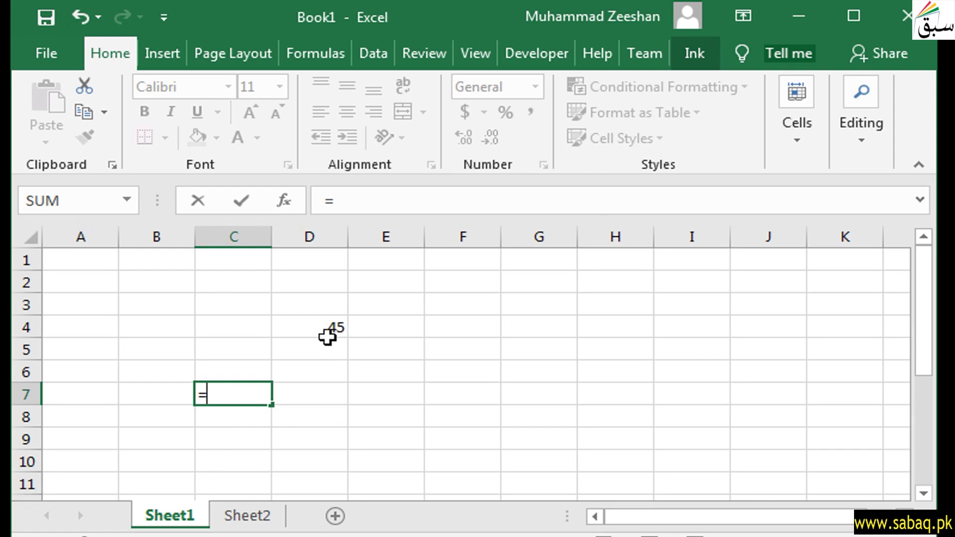
text(D4)
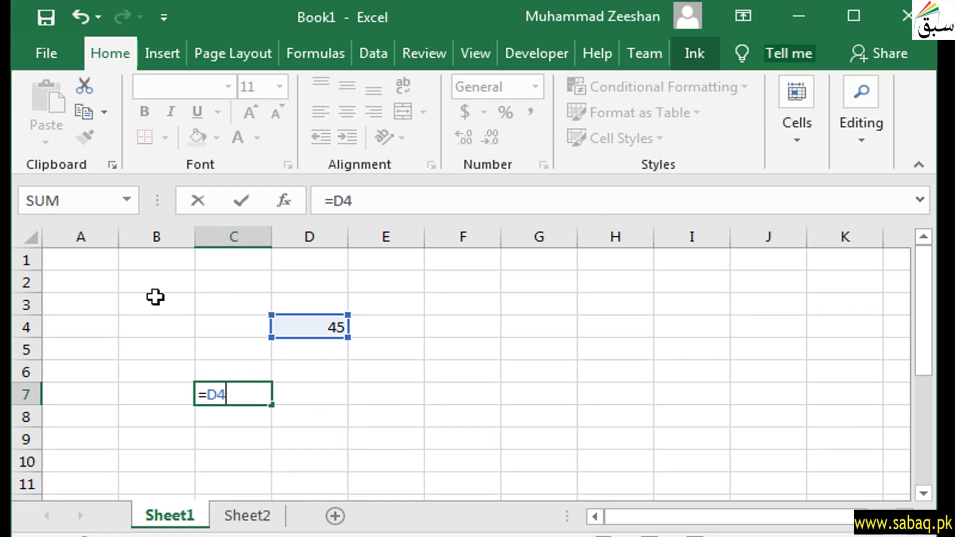
text(+)
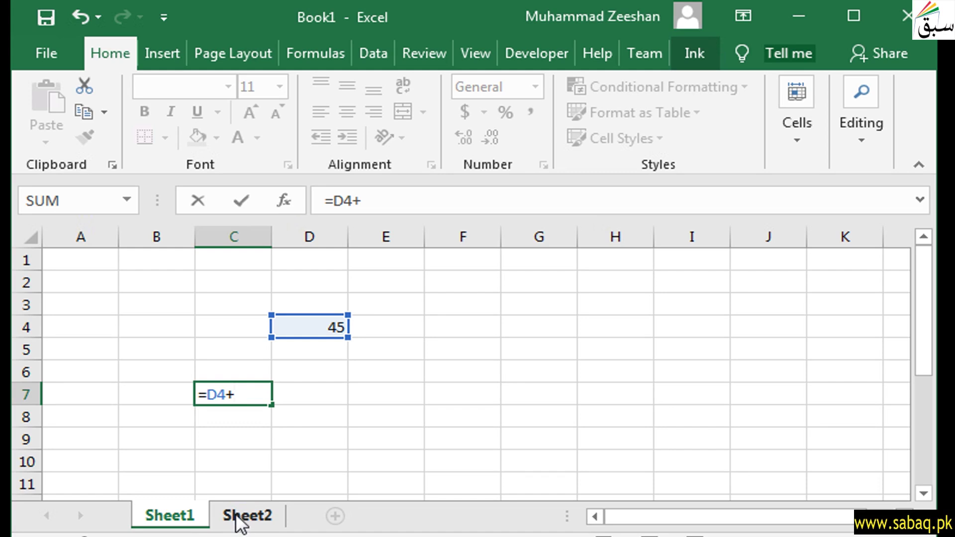
text(S)
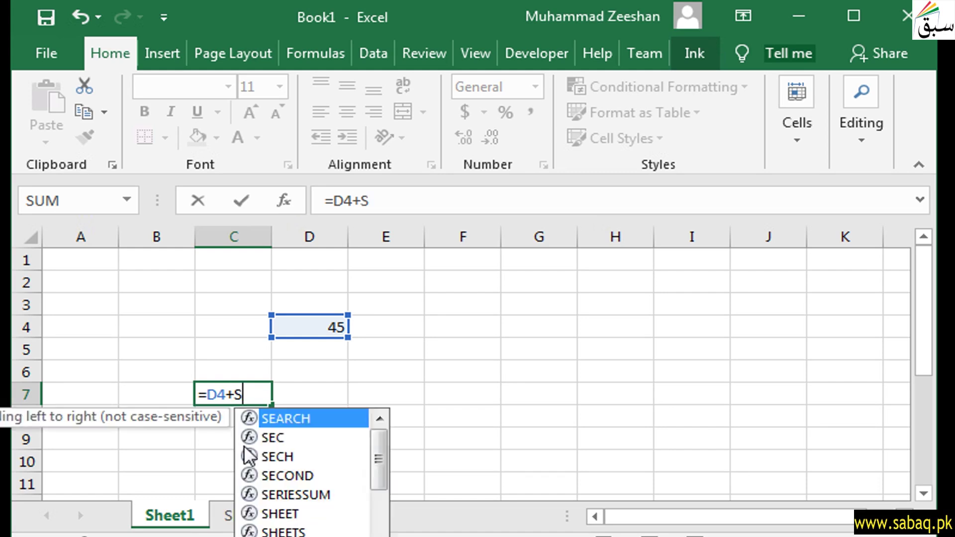
text(heet)
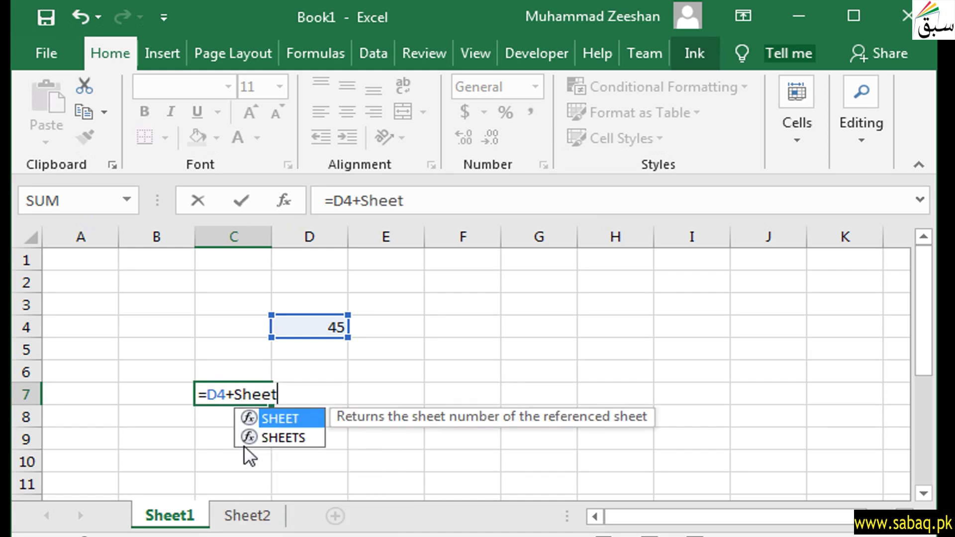
text(2)
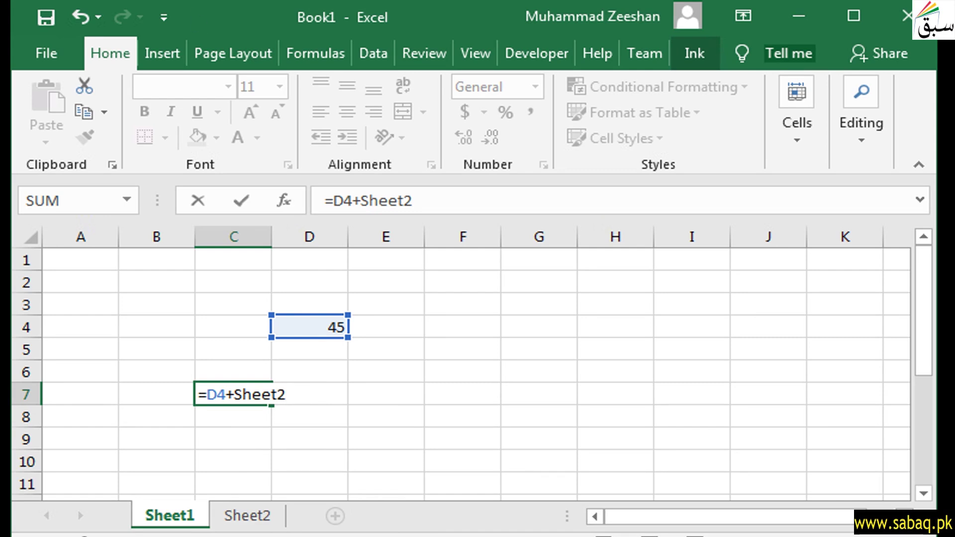
text(!)
text(G4)
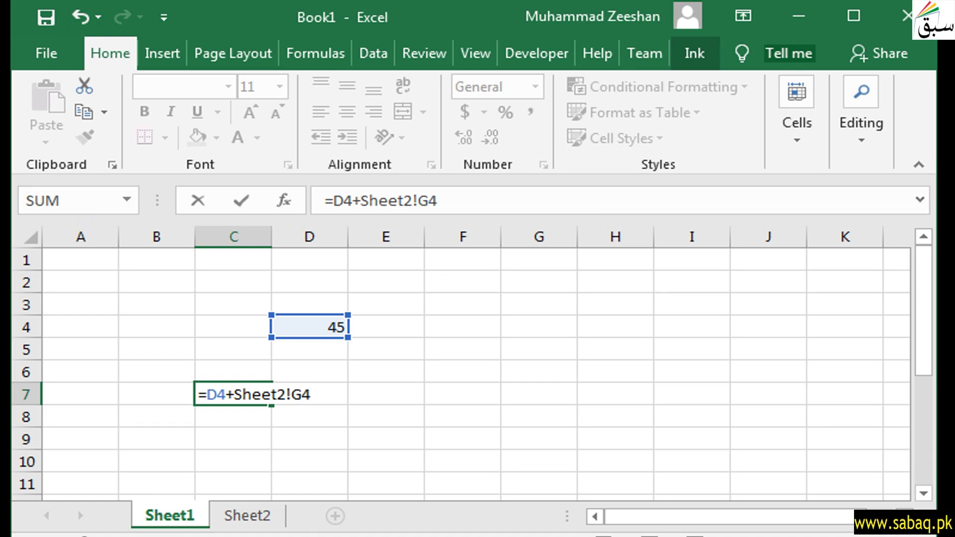
key(Return)
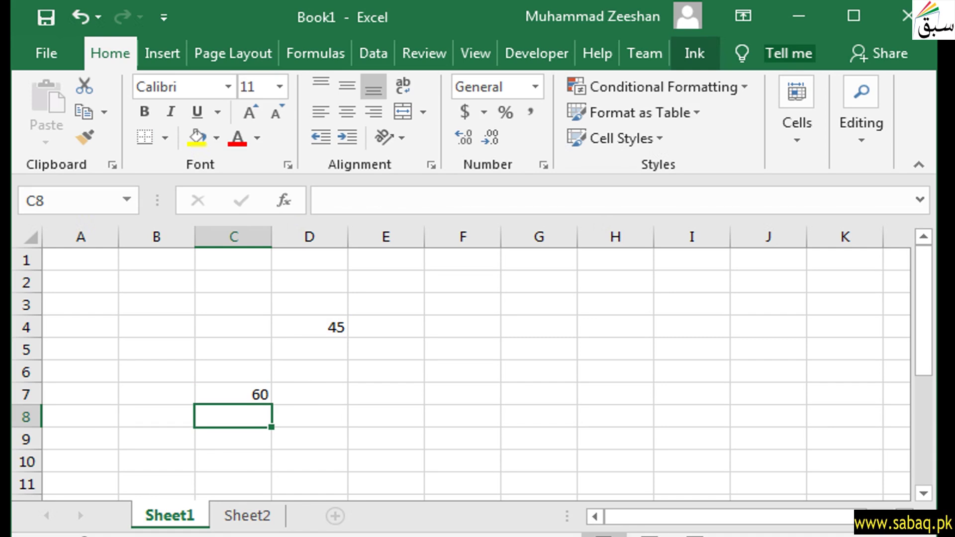
click(256, 397)
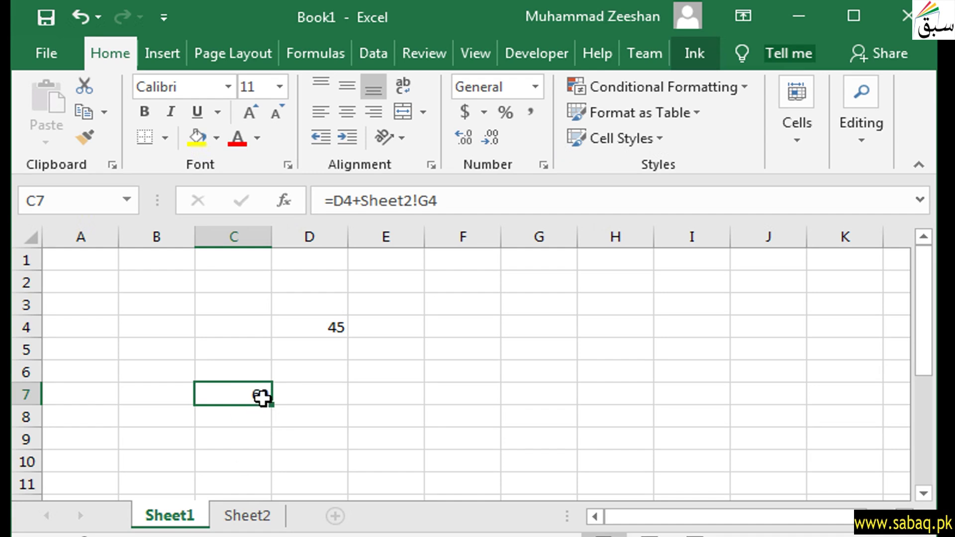
- Review C7's formula =D4+Sheet2!G4 and confirm it unchanged
double_click(259, 401)
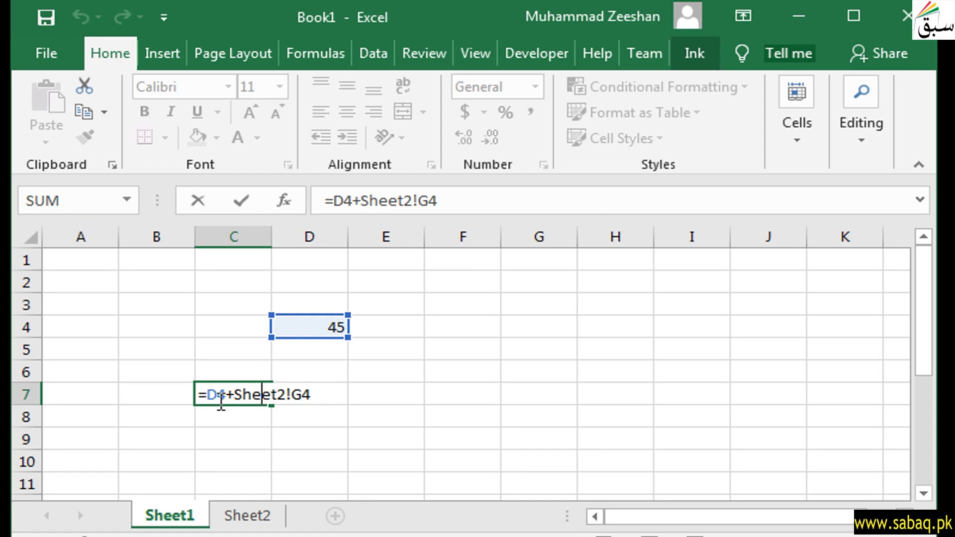
click(322, 394)
key(Return)
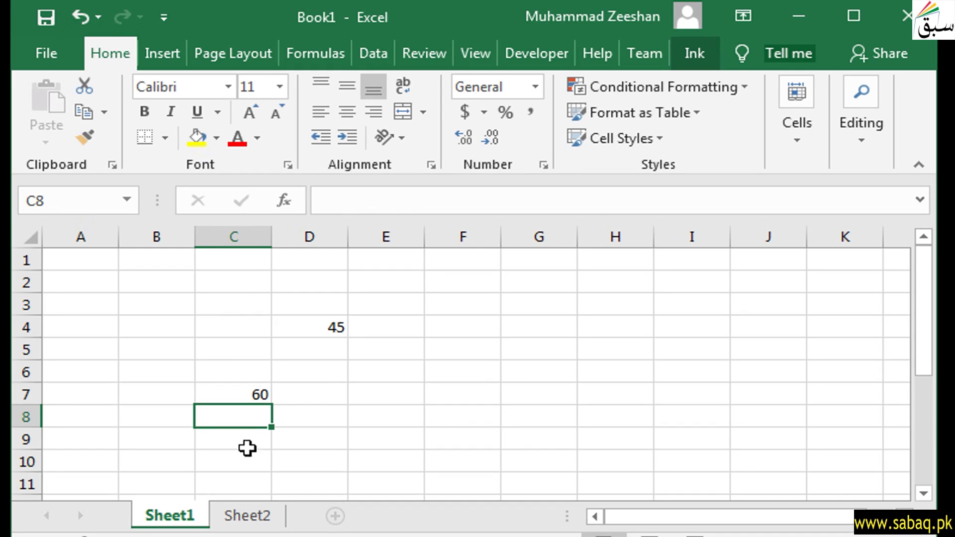
- Re-check C7's formula references, then display Sheet2 with 15 in G4
click(246, 515)
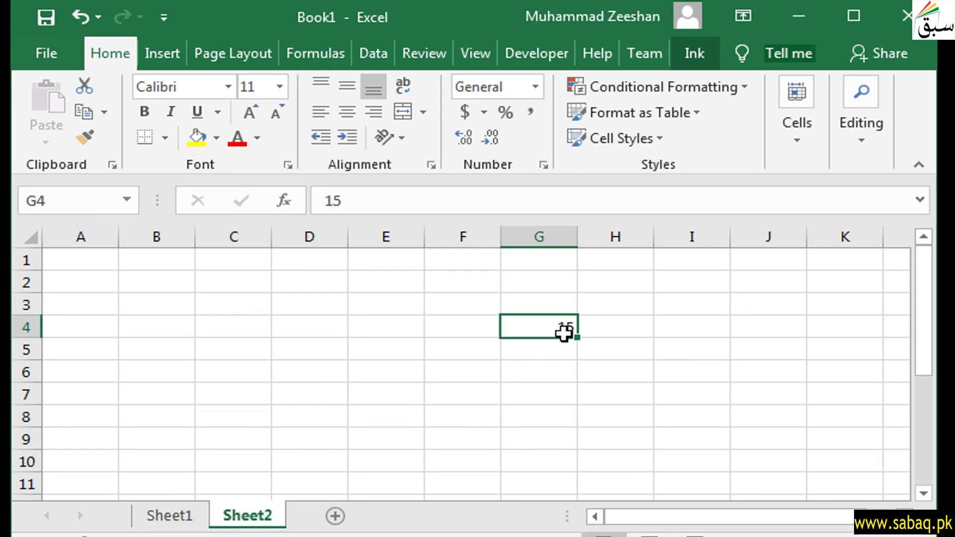
click(187, 517)
click(254, 438)
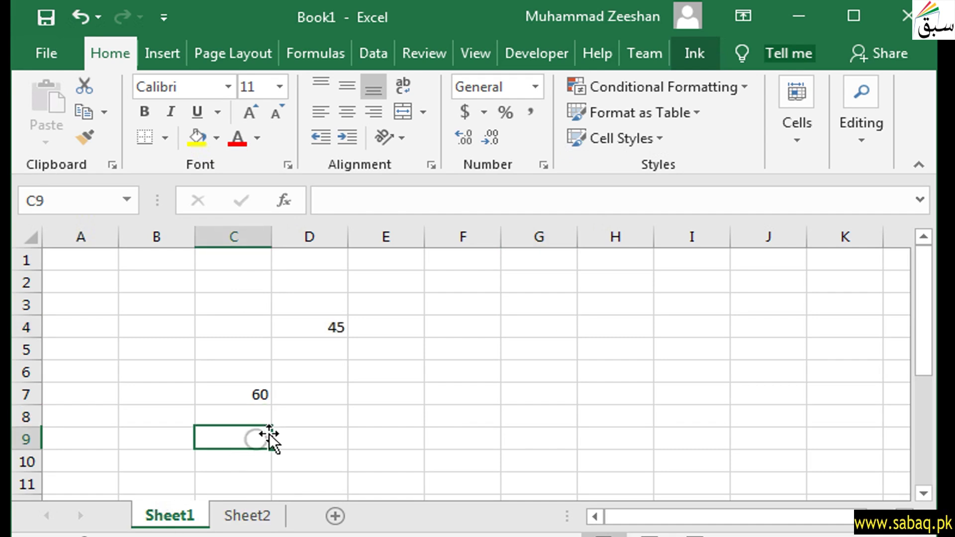
click(262, 408)
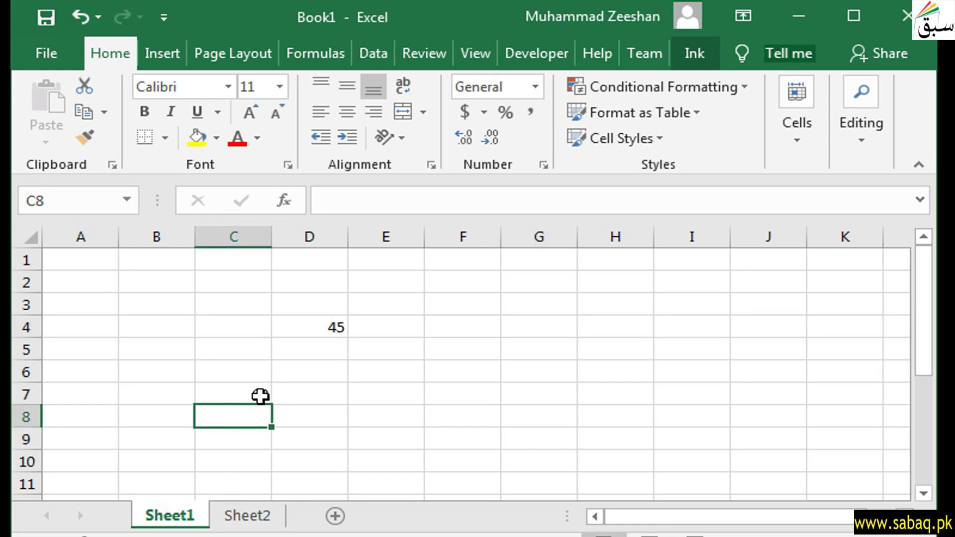
double_click(260, 395)
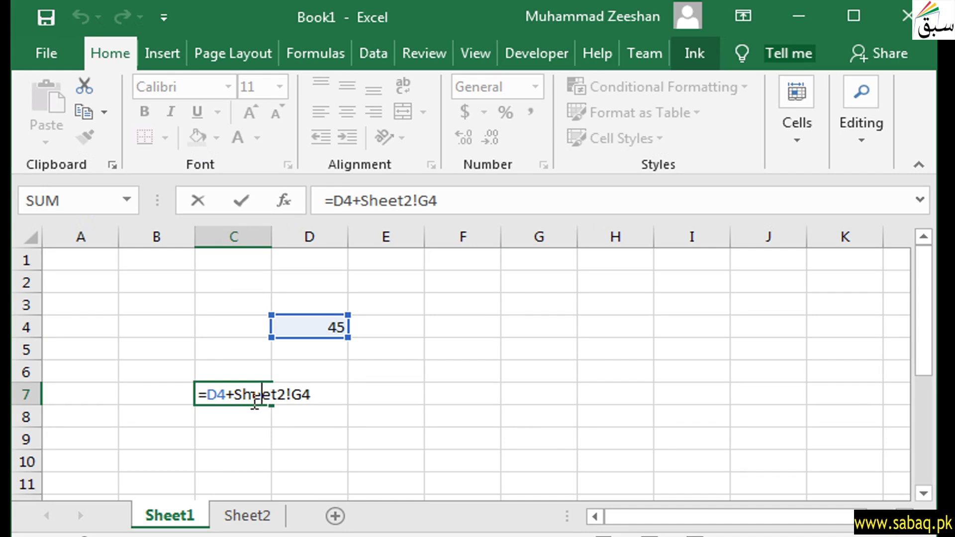
text(=D4+Sheet2!G4)
click(247, 517)
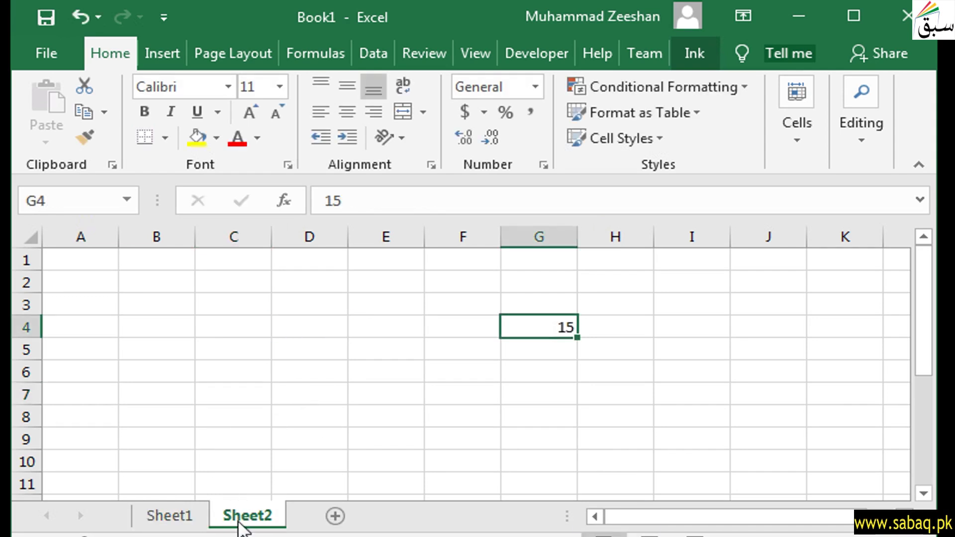
- Enter =G4+Sheet1!D4 in Sheet2 cell D6, returning 60
drag(350, 460, 339, 460)
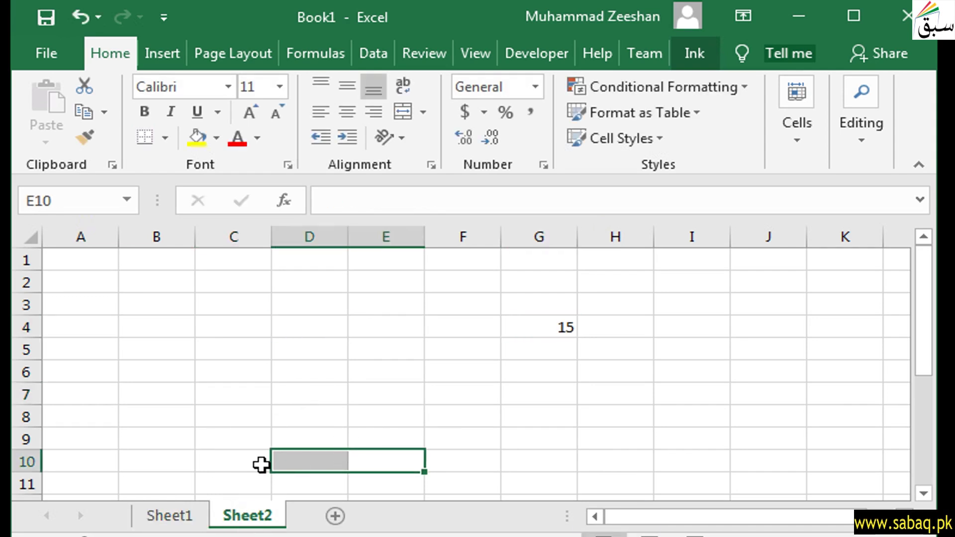
click(301, 377)
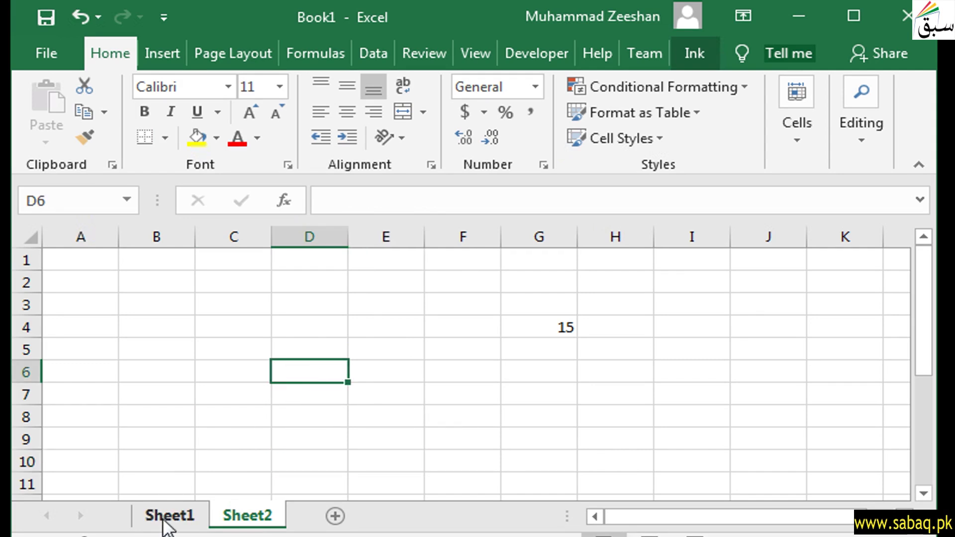
double_click(310, 374)
text(=)
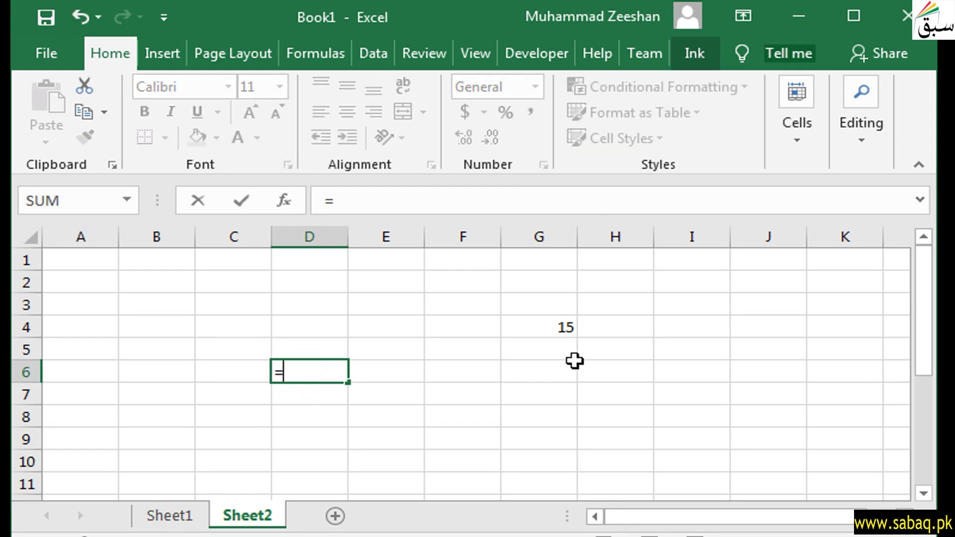
click(564, 329)
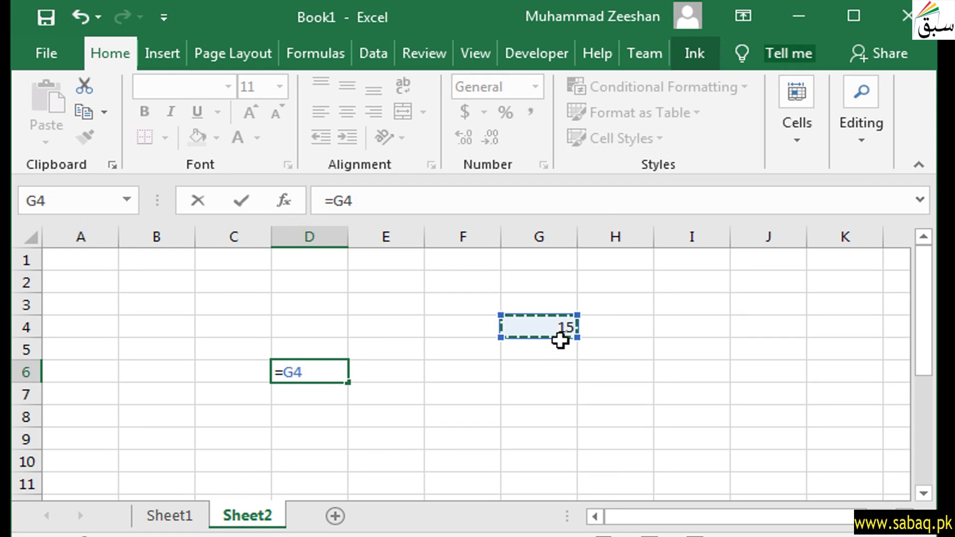
text(+Sheet1!D4)
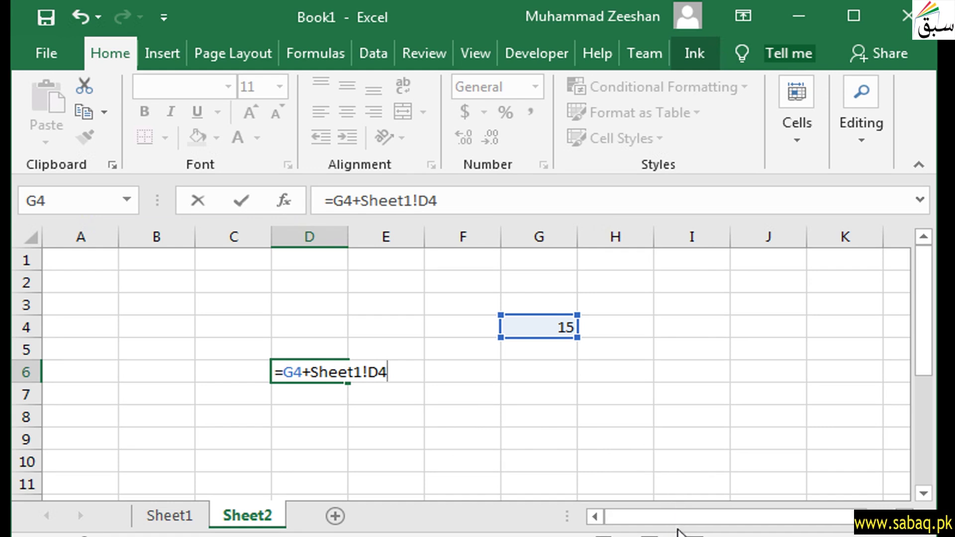
key(F2)
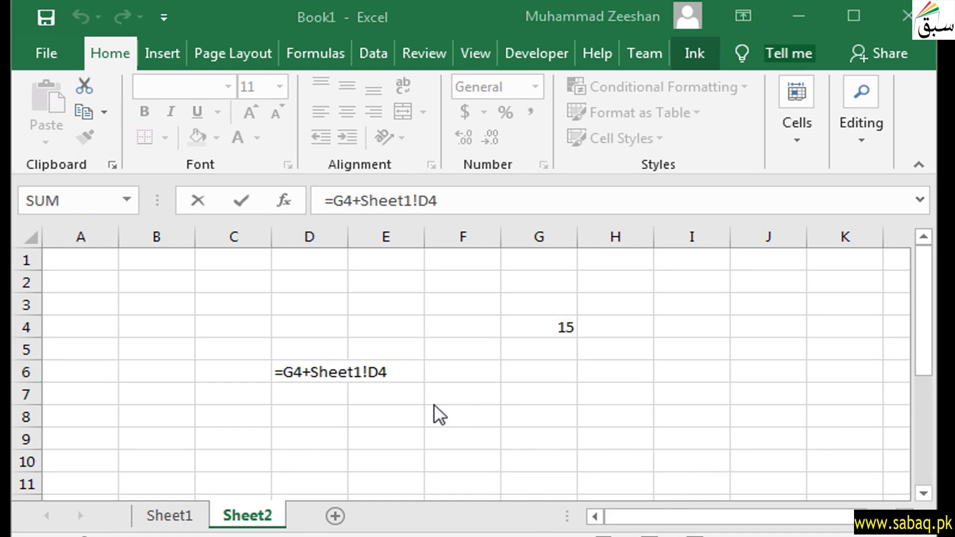
key(Return)
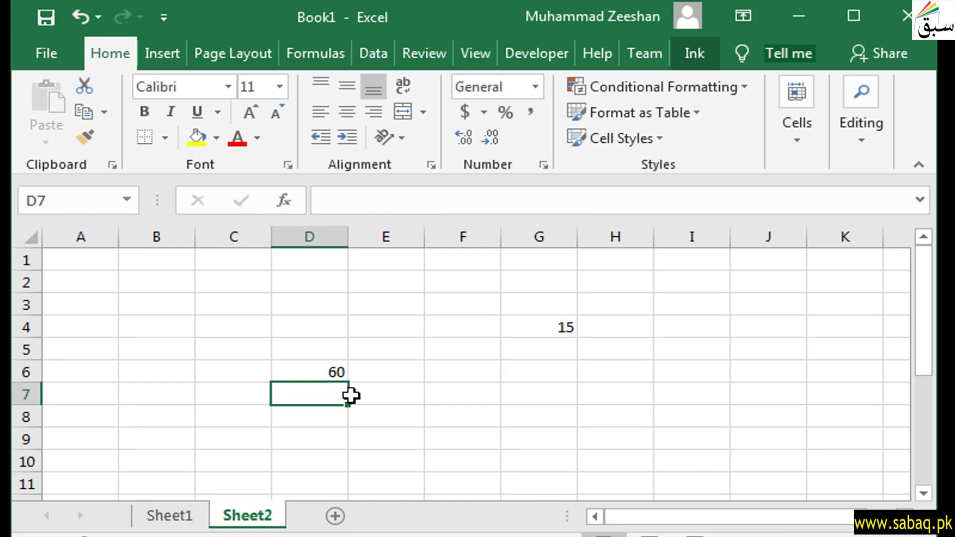
double_click(332, 373)
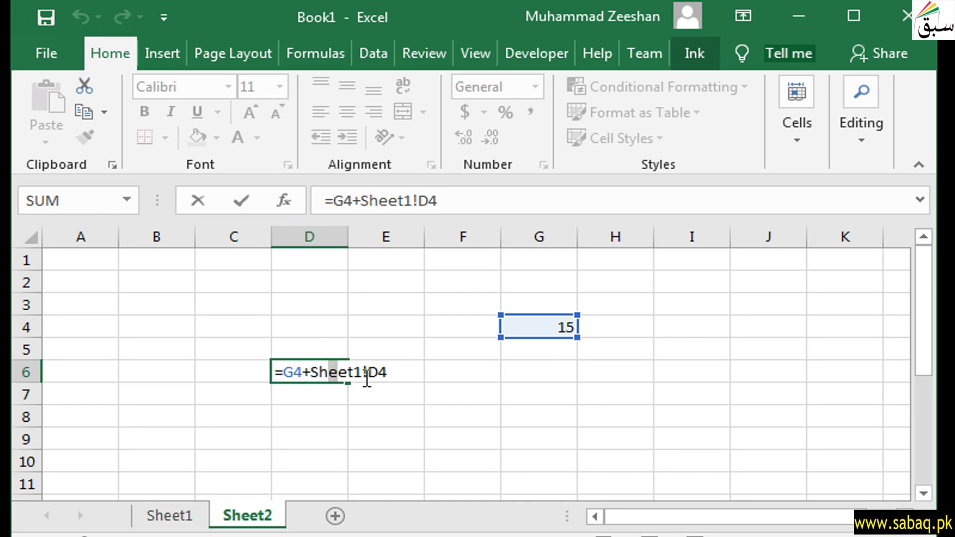
click(389, 394)
click(168, 517)
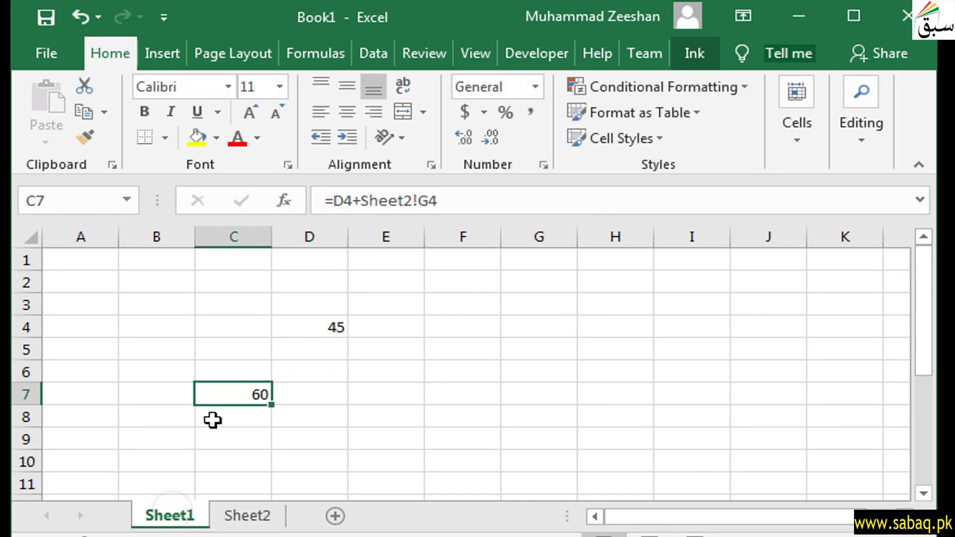
click(340, 330)
click(251, 517)
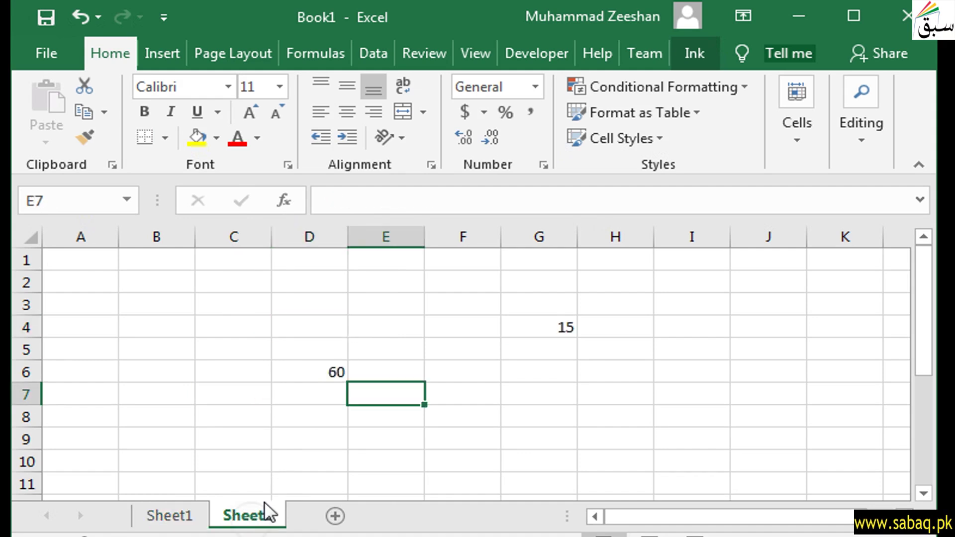
click(327, 378)
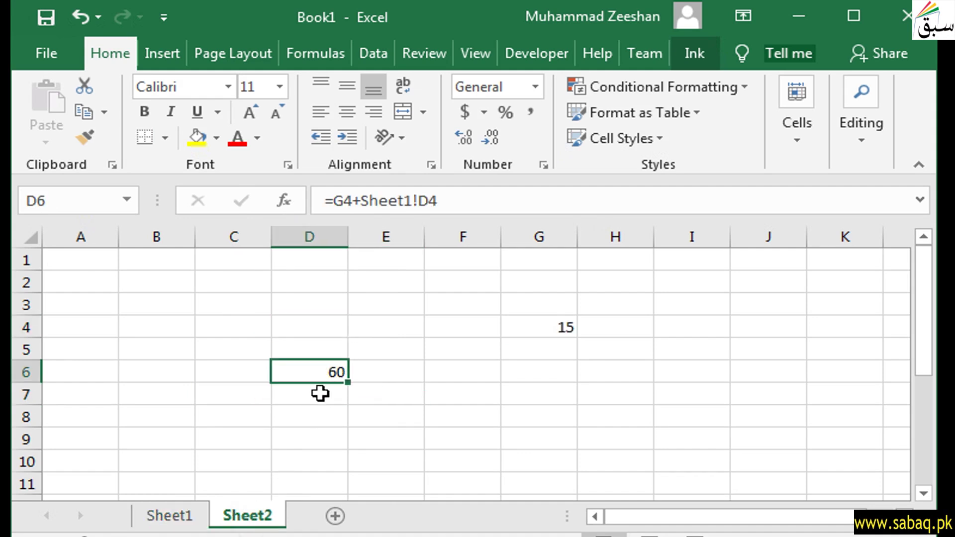
click(194, 520)
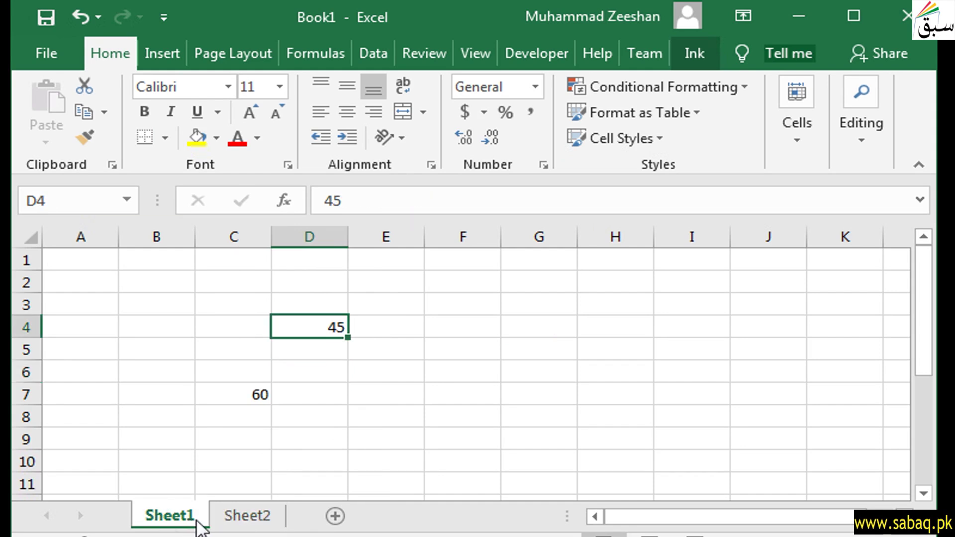
click(227, 519)
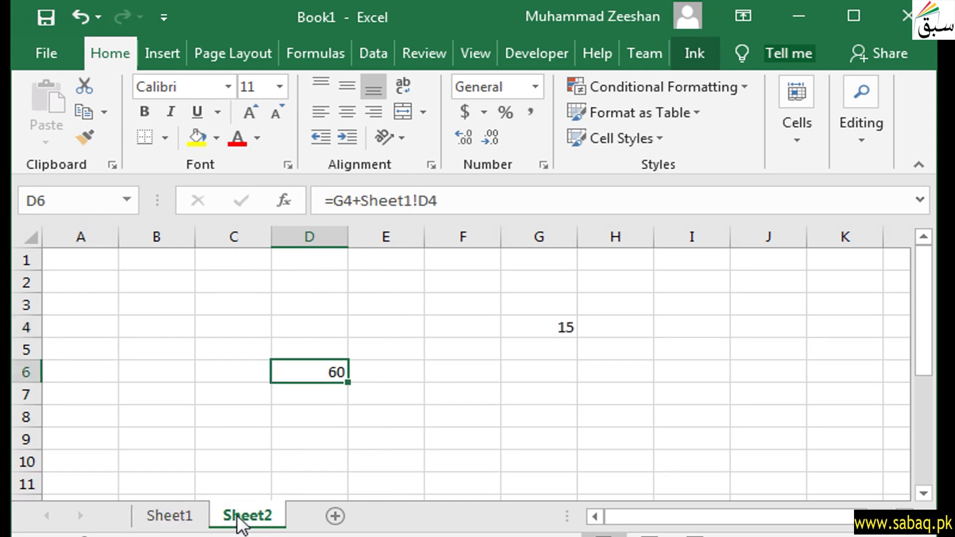
double_click(331, 383)
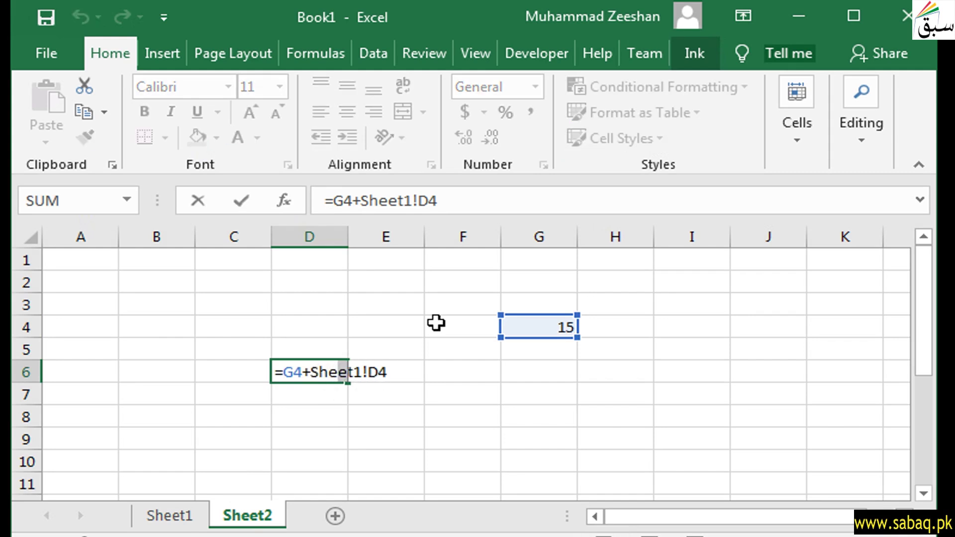